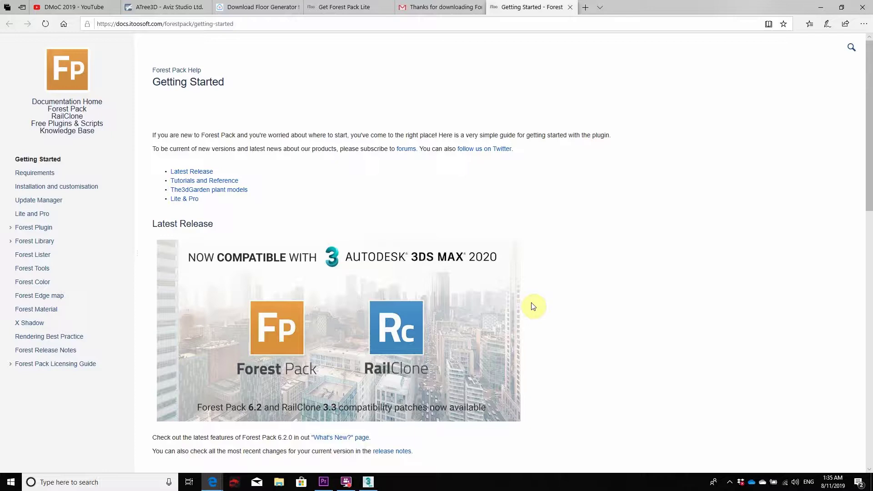
Switch to 3ds Max, start a Forest Lite object from the Itoo Software category and open its model library.
click(368, 482)
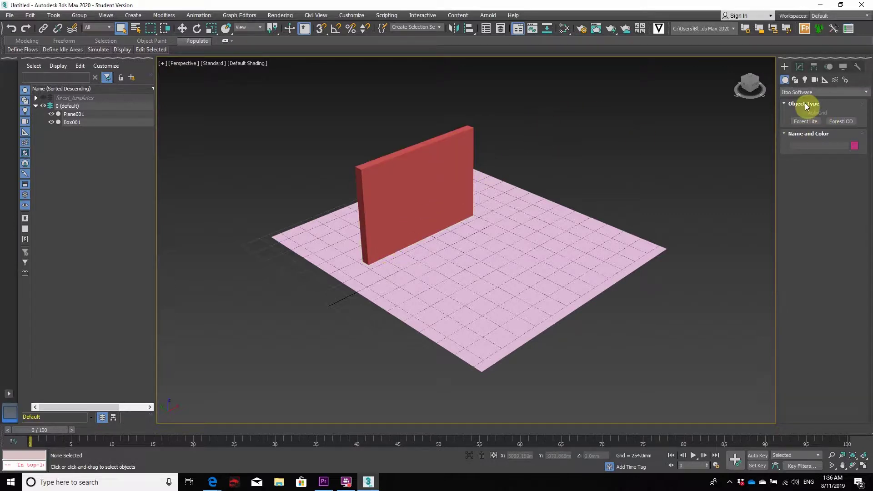
click(788, 92)
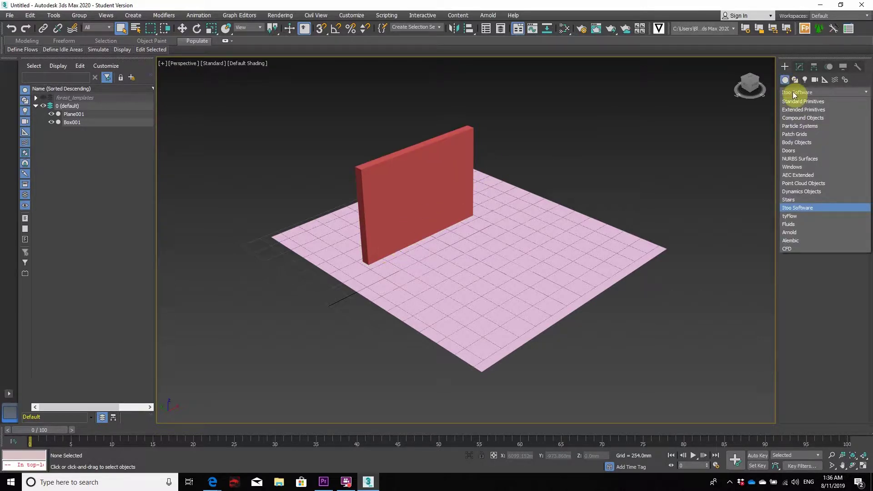
click(800, 209)
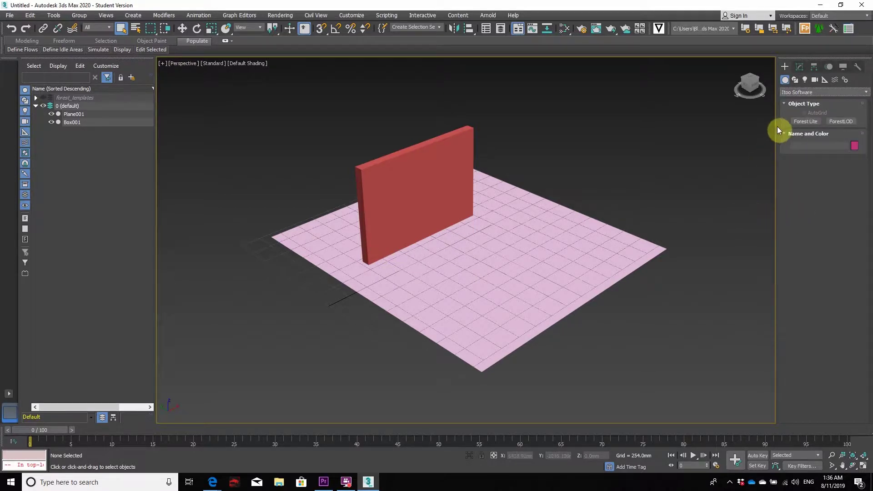
click(801, 122)
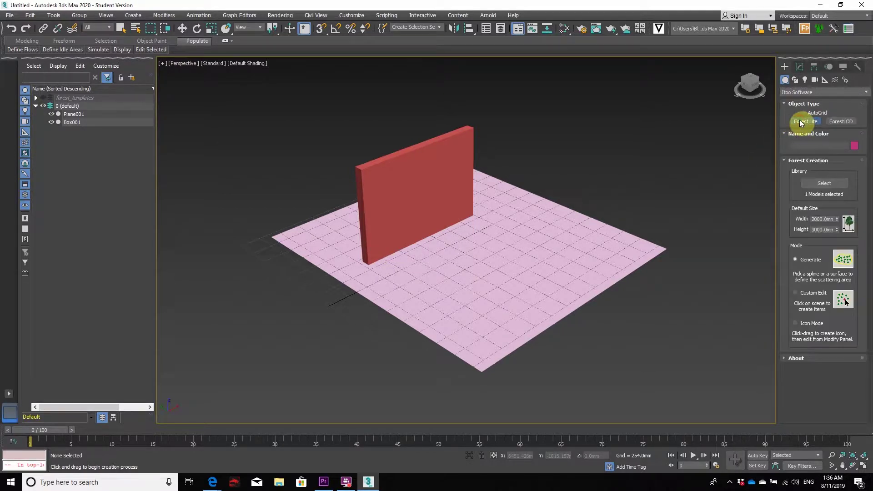
click(807, 182)
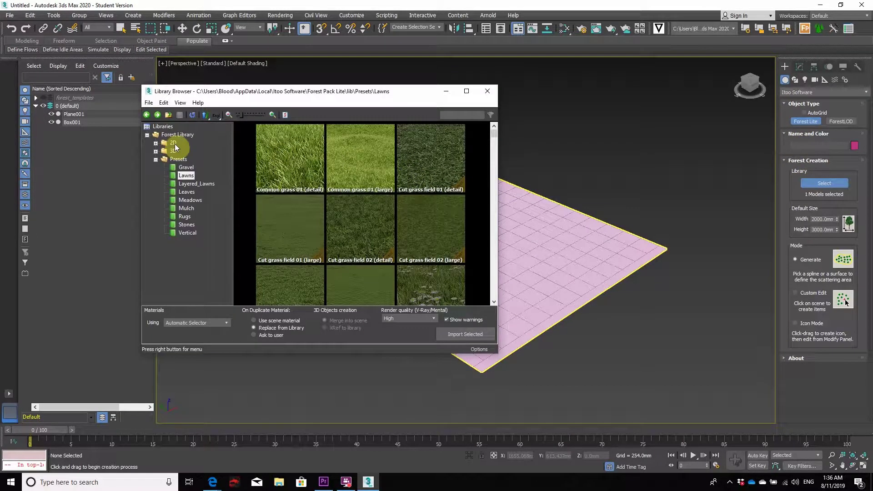
Browse the Forest library's 2D shrubs, 3D flowers, Starter Library and stones, and its gravel presets.
click(156, 144)
click(156, 168)
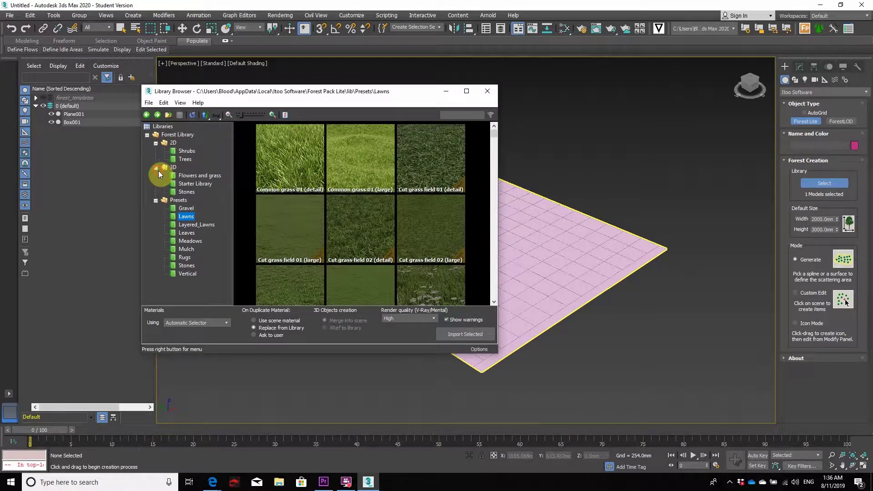
click(195, 175)
click(186, 152)
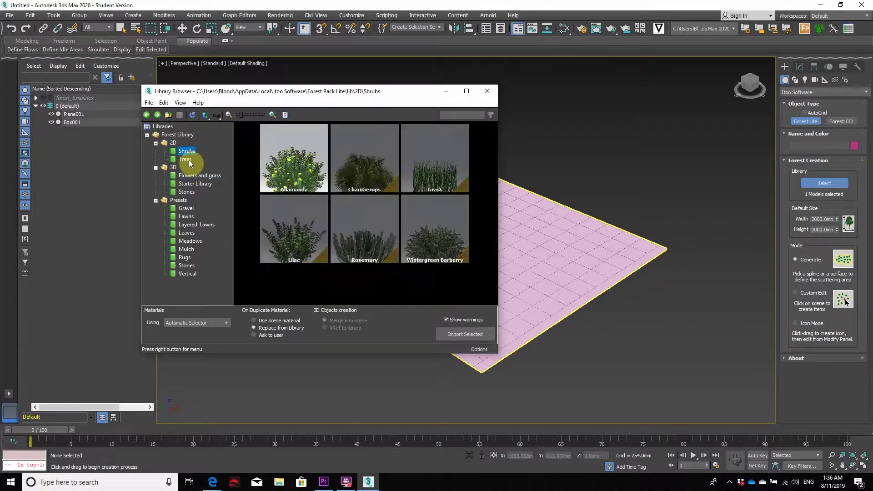
click(197, 183)
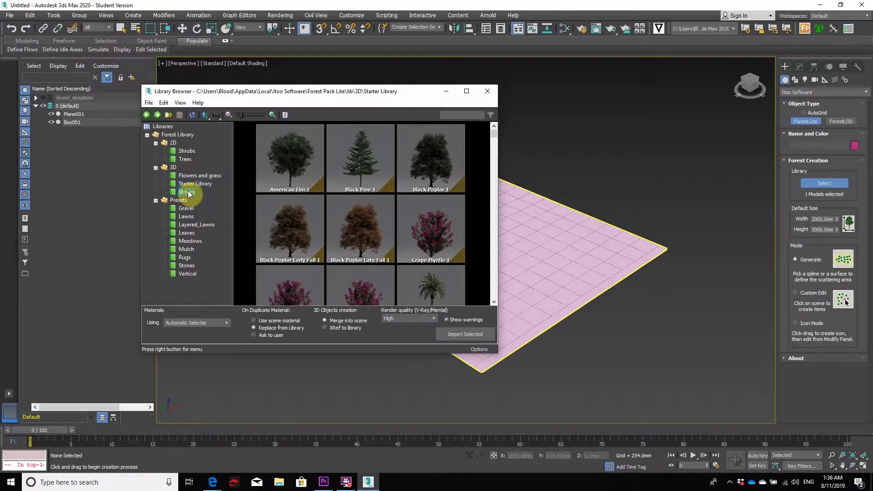
click(188, 193)
click(200, 184)
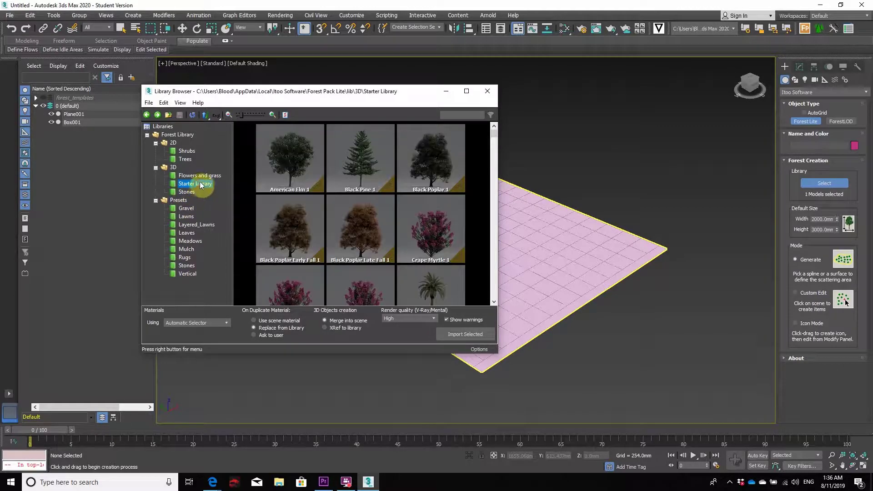
scroll(323, 205, down, 8)
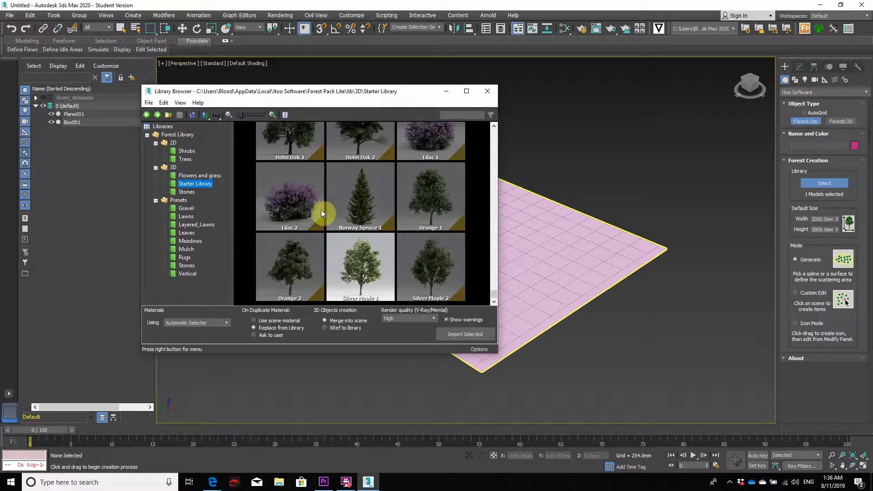
click(187, 209)
Import the Common grass 01 (large) model from the Lawns presets.
click(186, 216)
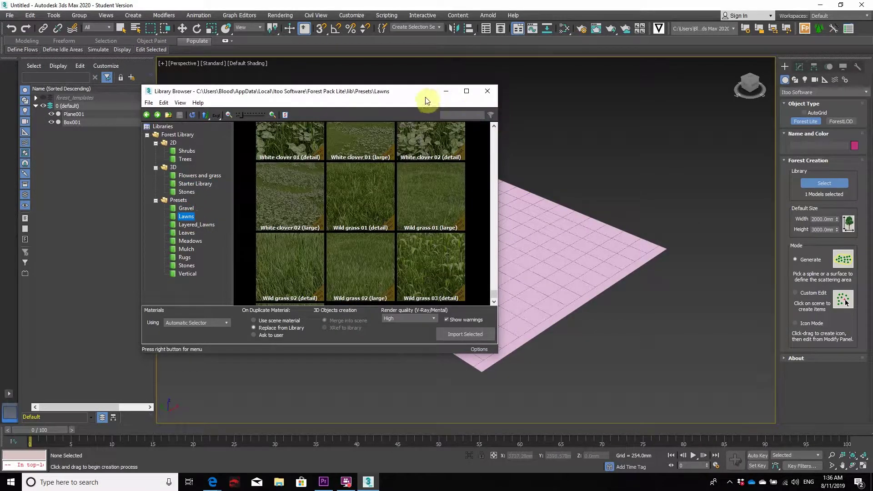
drag(418, 93, 331, 55)
scroll(291, 136, up, 4)
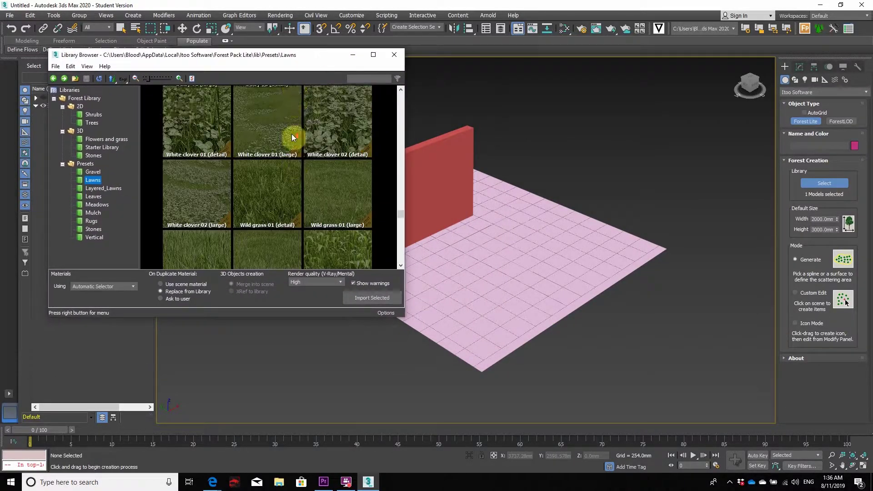
scroll(292, 137, up, 3)
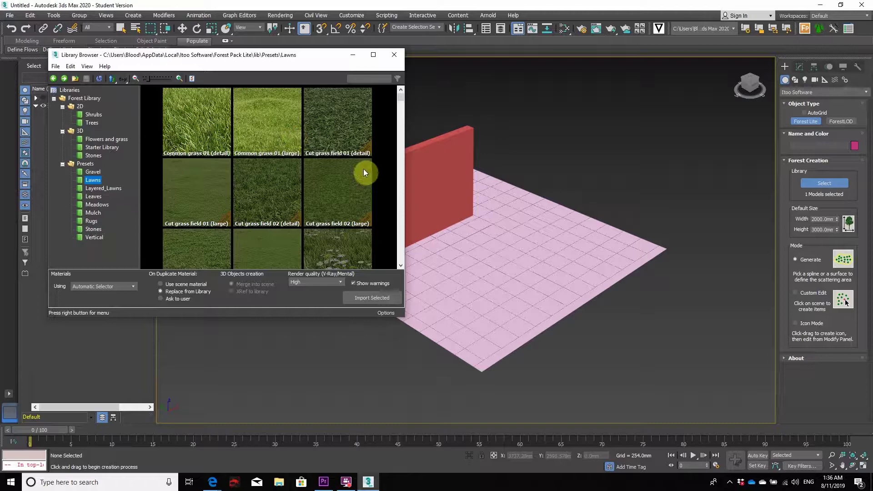
click(266, 130)
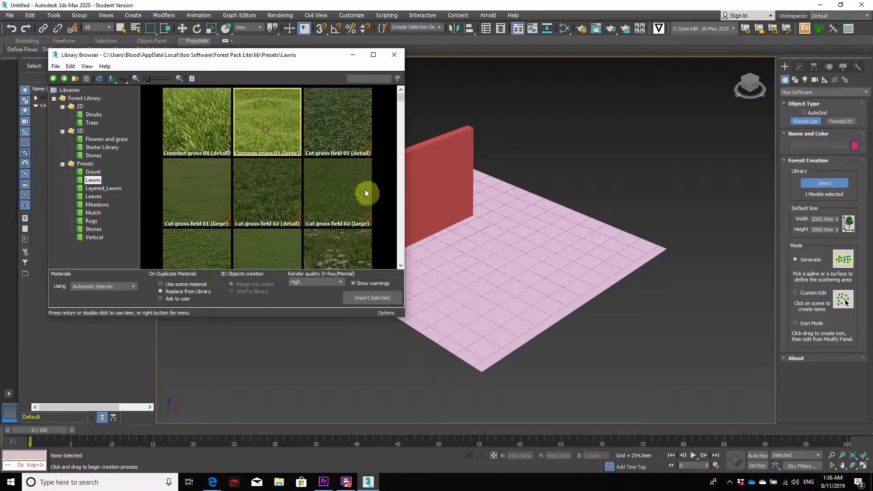
click(387, 298)
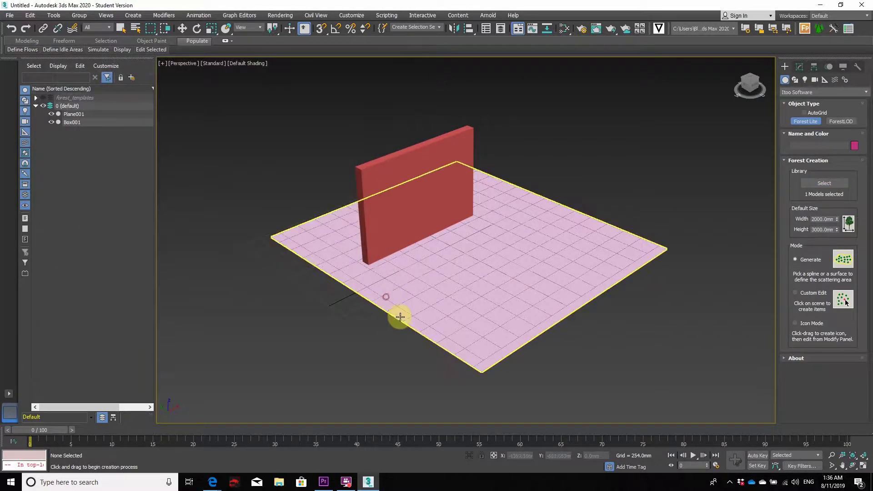
Scatter the grass over the ground plane, rescaling the XRef objects to the system unit scale.
click(603, 254)
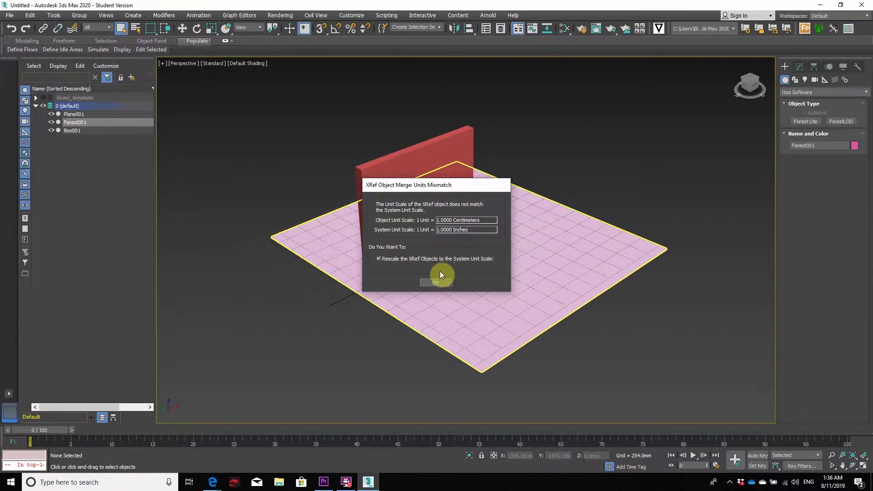
click(442, 282)
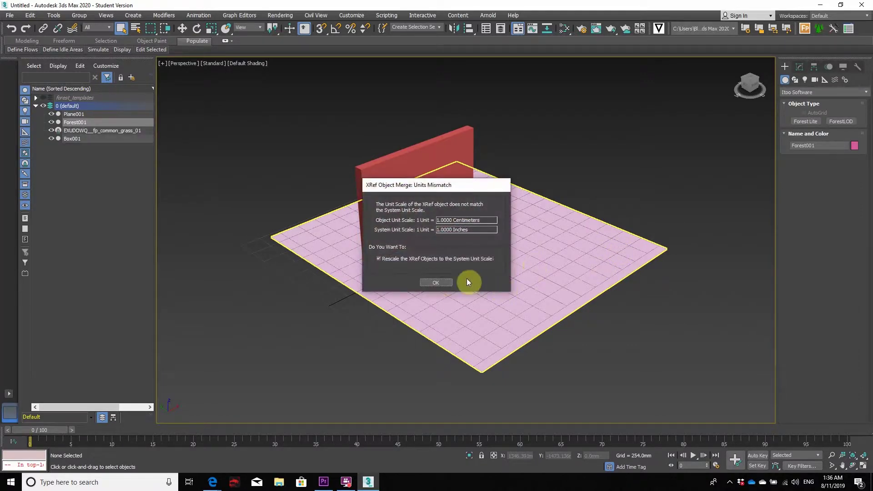
click(440, 283)
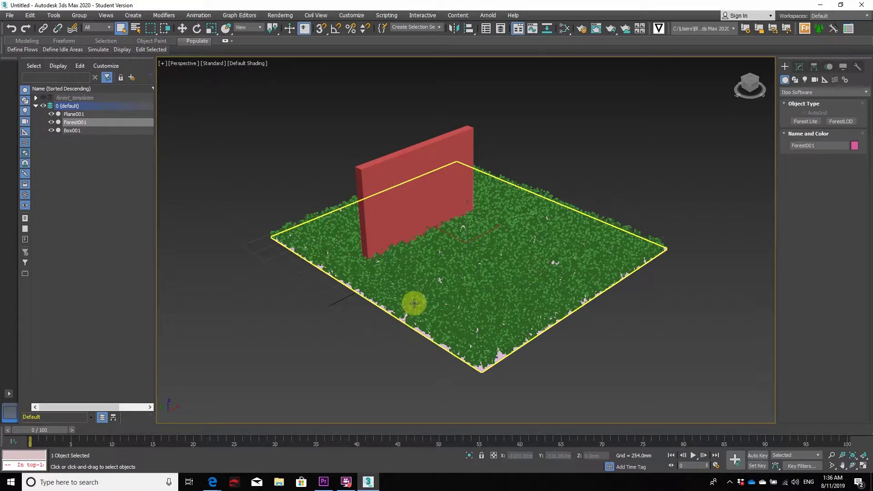
scroll(438, 294, up, 5)
scroll(437, 294, up, 2)
scroll(438, 295, down, 6)
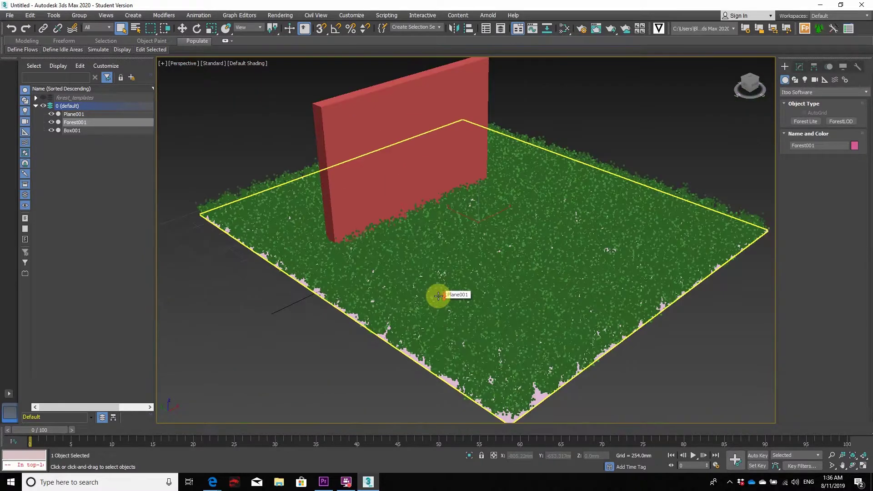
key(w)
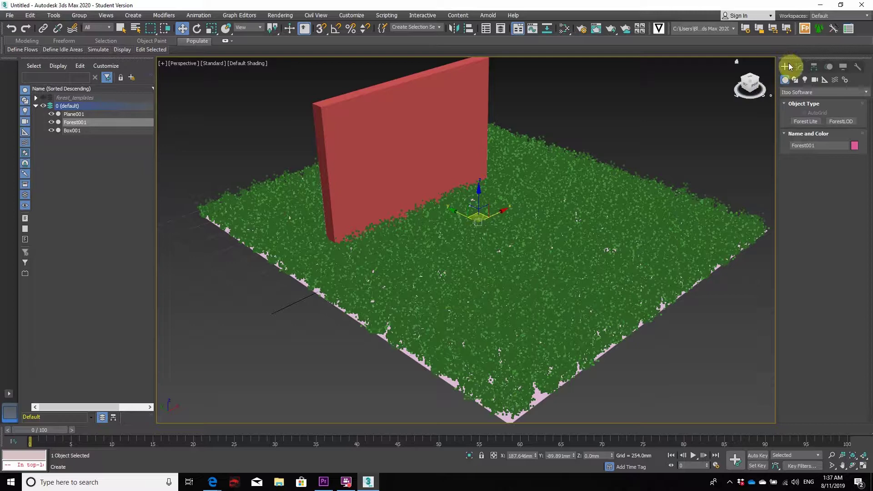
Start another Forest Lite object and import Silver Maple 1 from the 3D Starter Library.
click(799, 93)
click(808, 93)
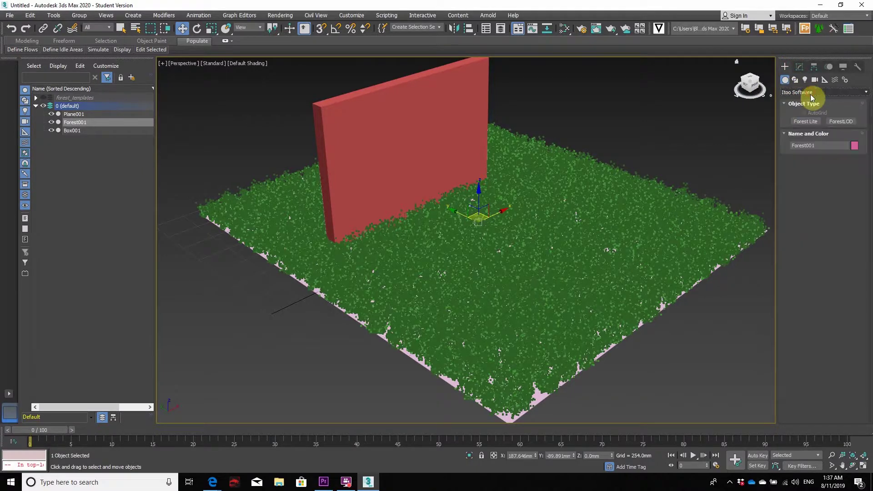
click(810, 121)
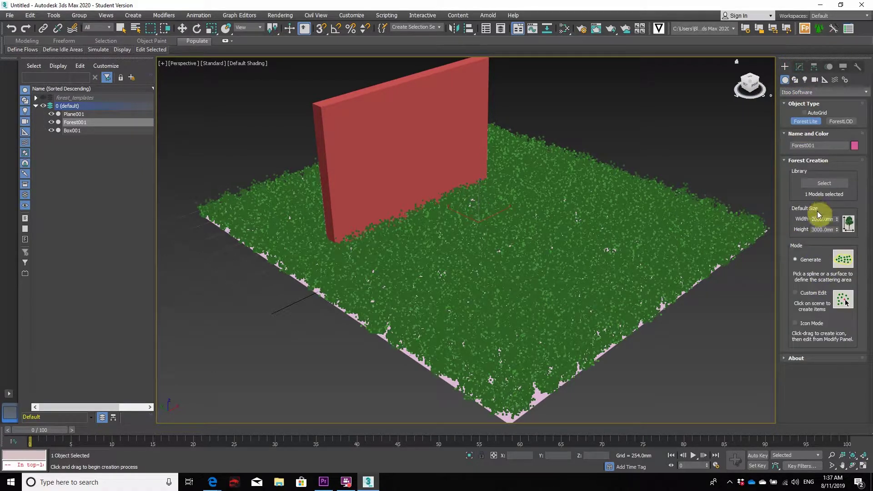
click(824, 183)
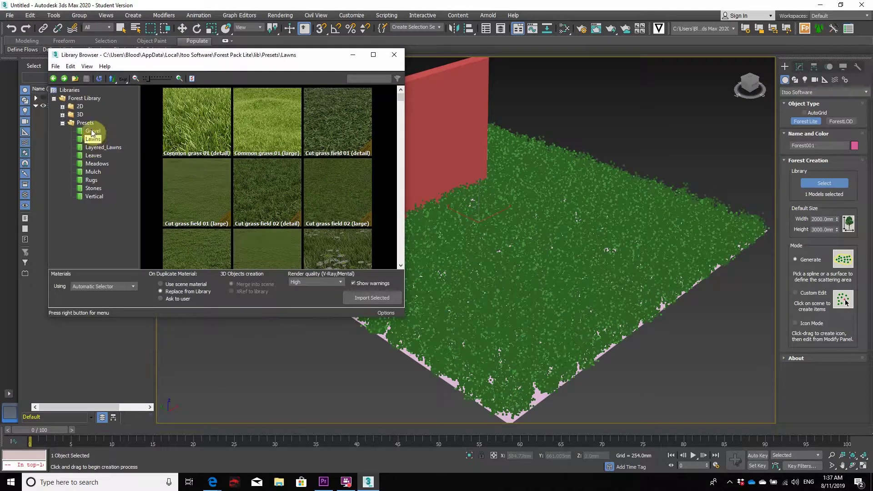
click(78, 114)
click(63, 115)
click(94, 131)
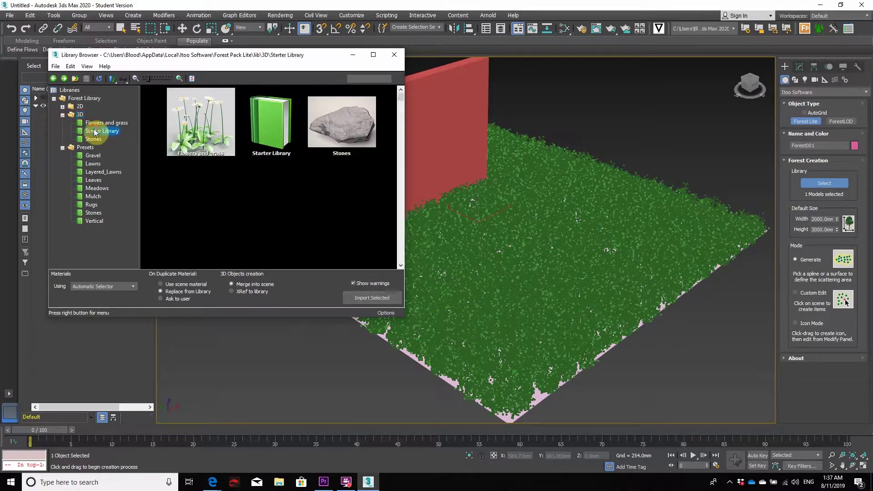
scroll(231, 162, down, 5)
click(274, 234)
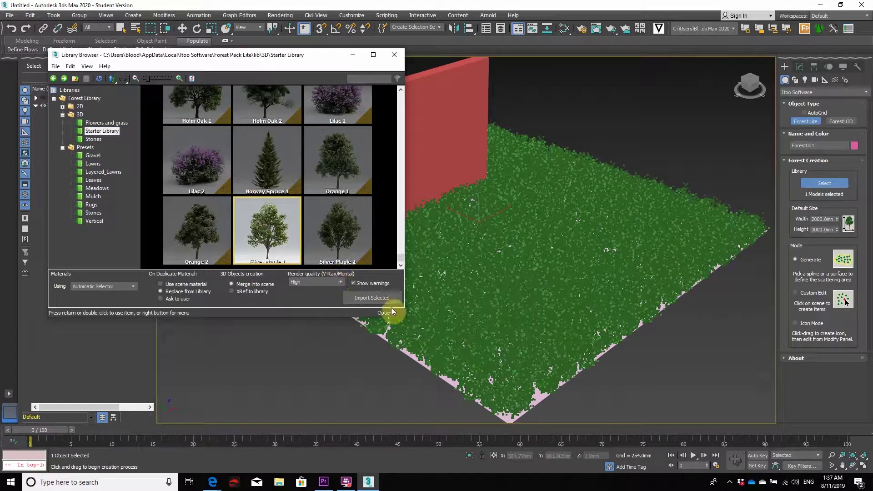
click(366, 298)
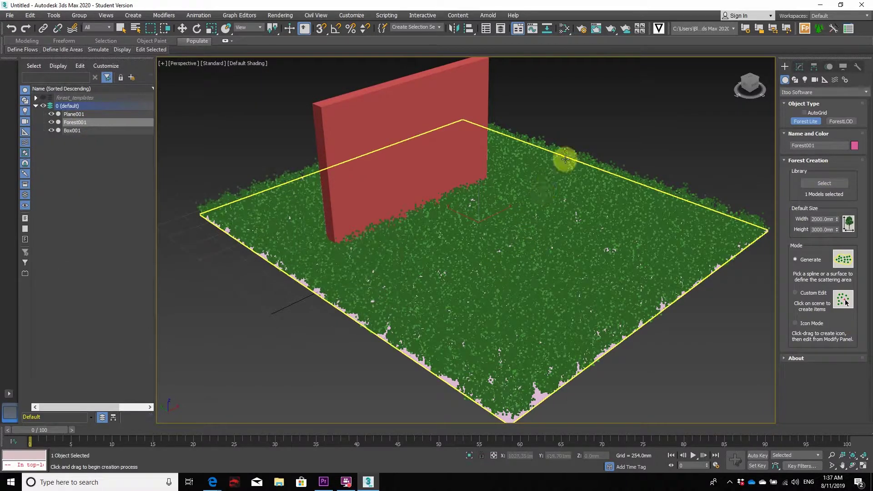
Scatter the maple on the ground plane, rescaling the XRef object to the system unit scale, and deselect it.
click(466, 141)
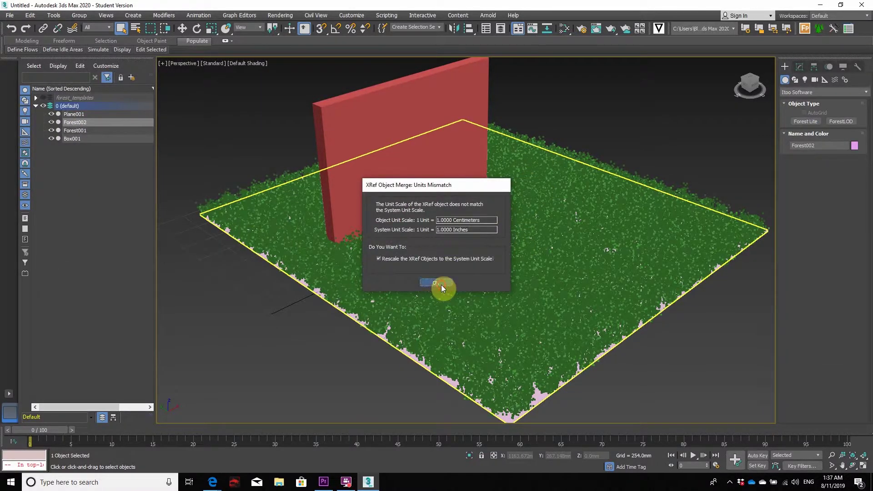
click(437, 283)
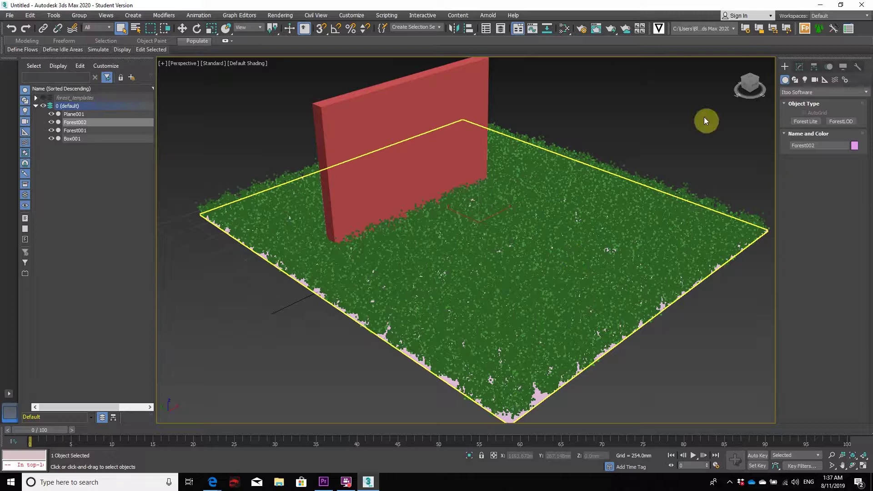
click(254, 121)
Scale the oversized maple tree down to roughly the height of the red wall.
scroll(345, 170, down, 10)
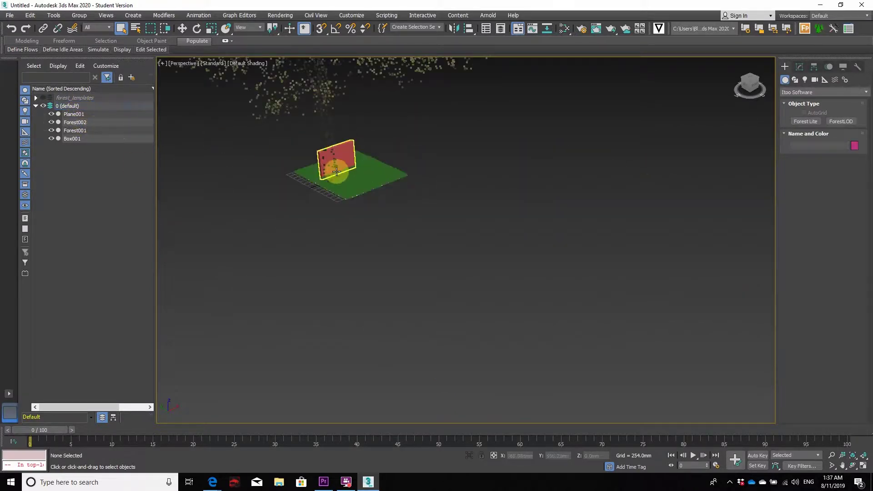
scroll(322, 143, up, 8)
scroll(270, 111, down, 2)
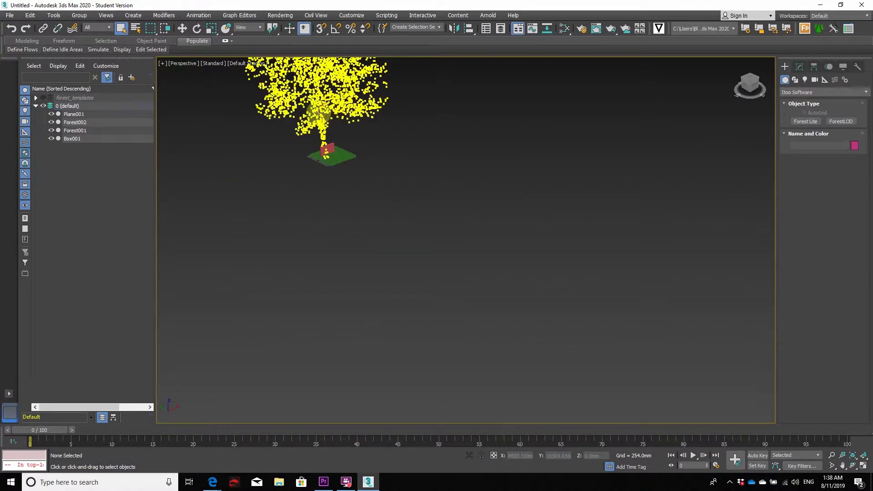
middle_drag(270, 111, 337, 214)
scroll(337, 214, up, 3)
click(211, 28)
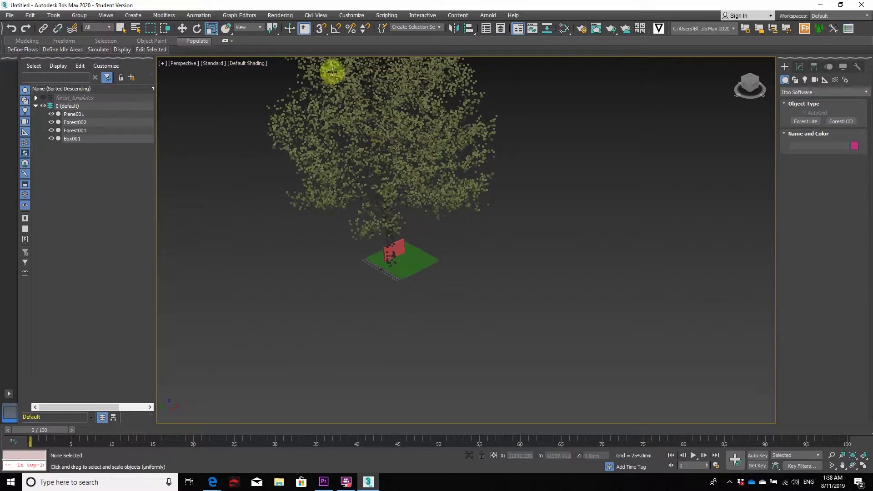
click(384, 171)
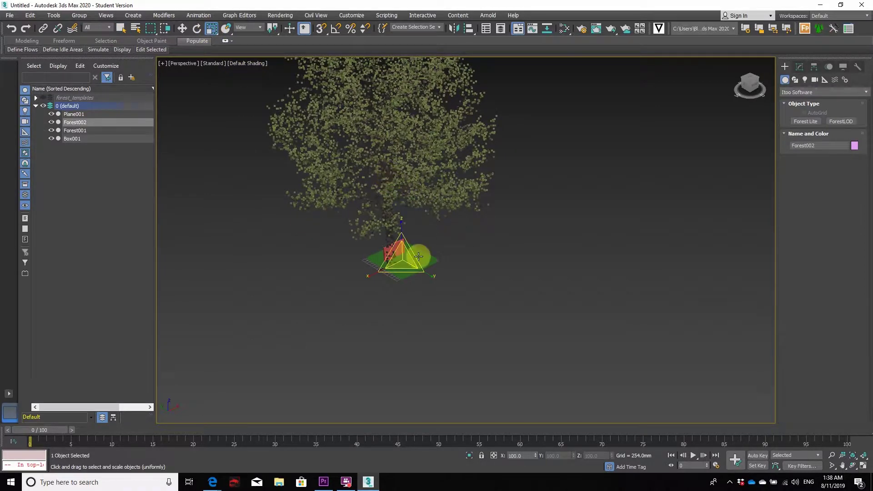
drag(407, 257, 413, 220)
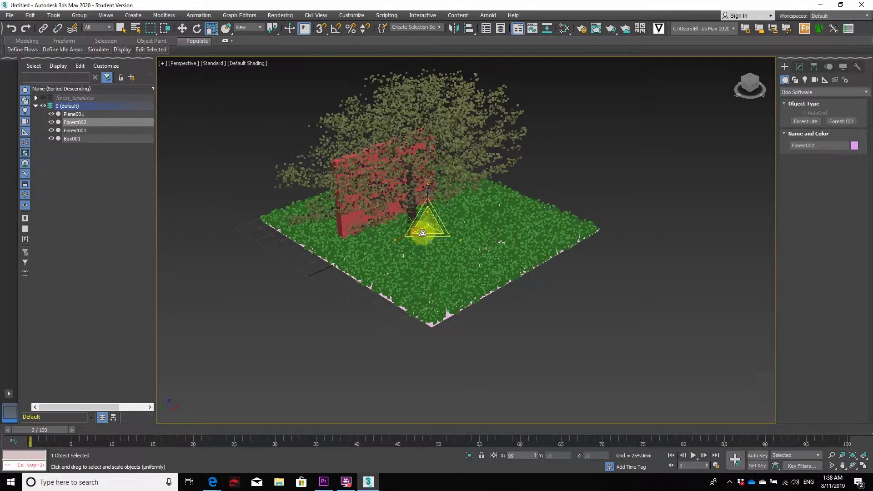
drag(472, 231, 415, 210)
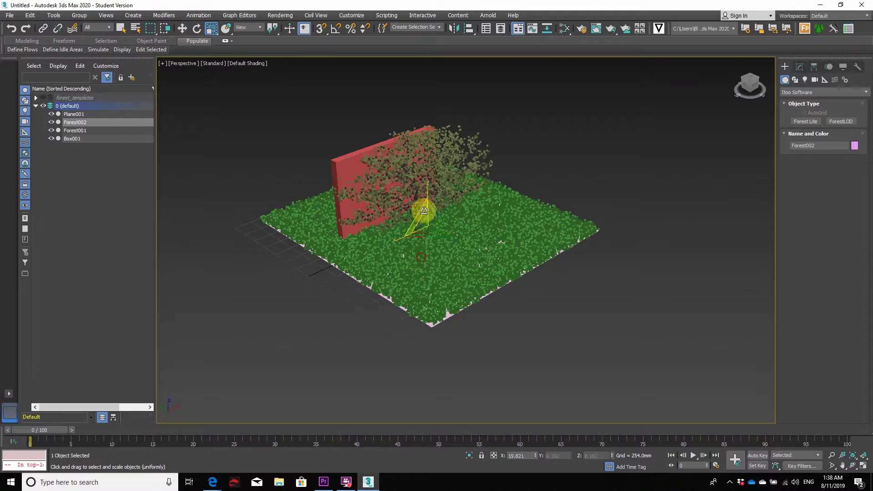
Move the maple tree away from the red wall to the far right edge of the grass plane.
click(182, 28)
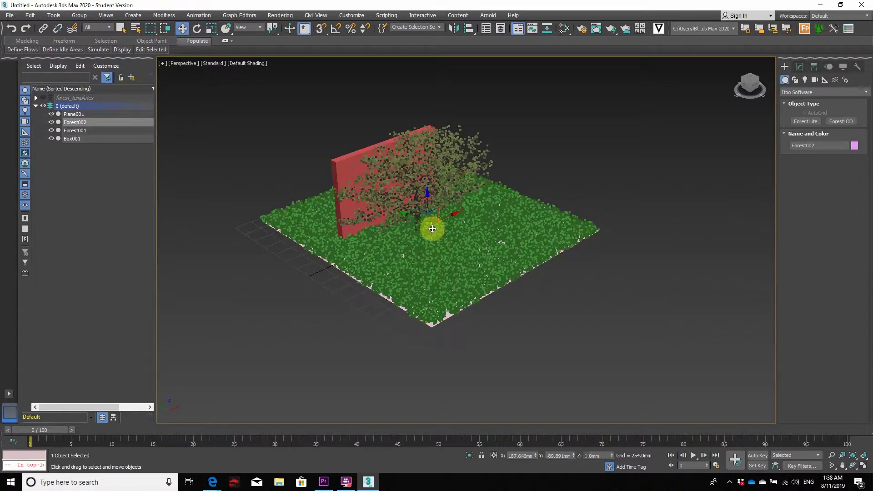
drag(429, 223, 516, 212)
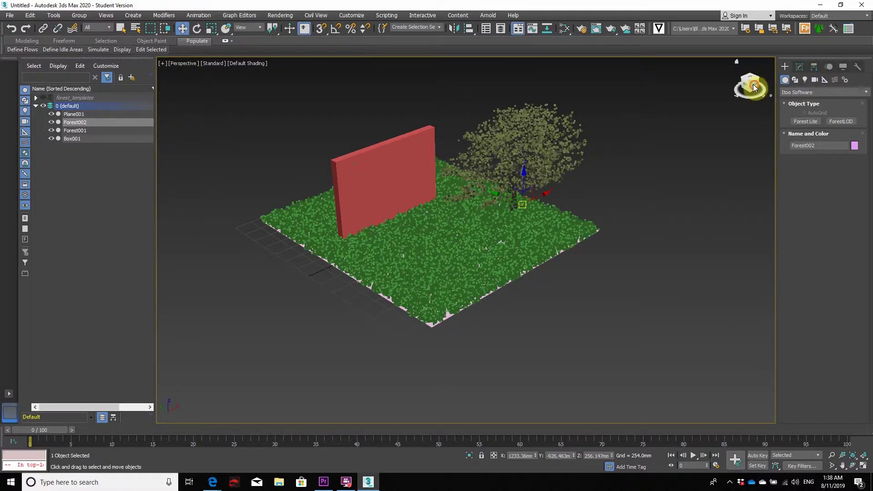
drag(747, 82, 751, 84)
scroll(566, 250, up, 2)
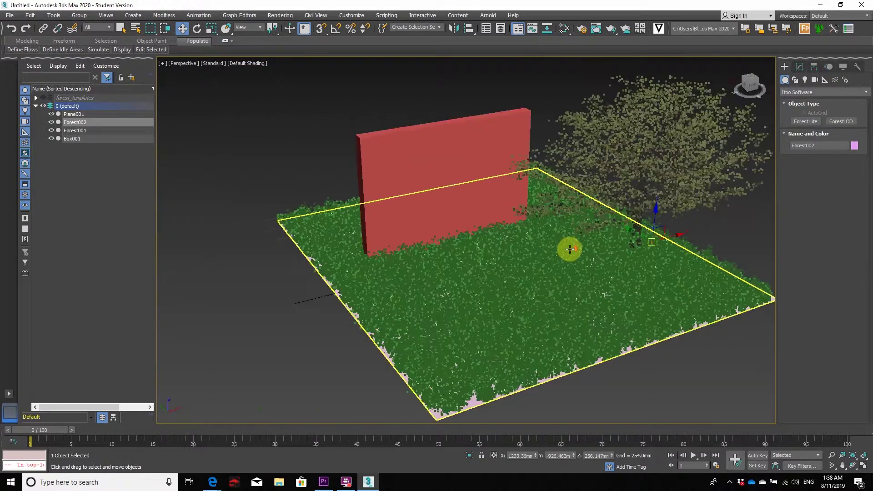
scroll(572, 251, down, 2)
scroll(576, 284, up, 4)
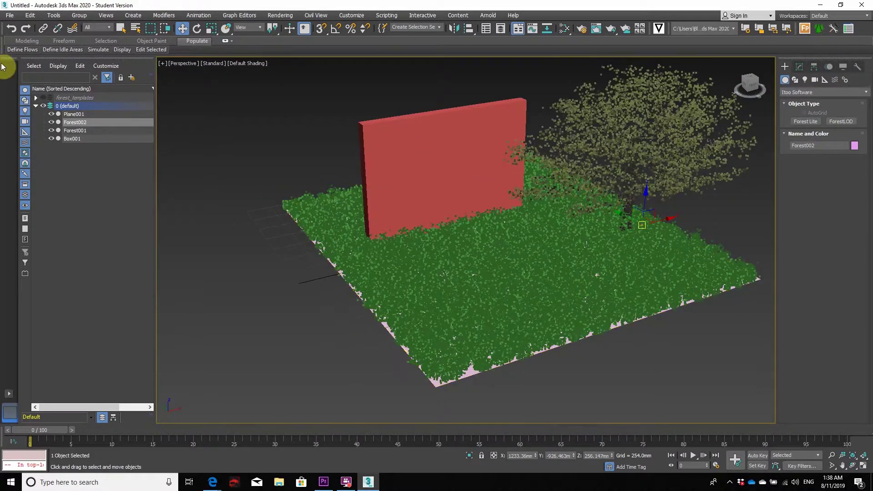
Create another Forest Lite object using Rock 01 from the 3D Stones library and place it on the ground plane.
click(805, 122)
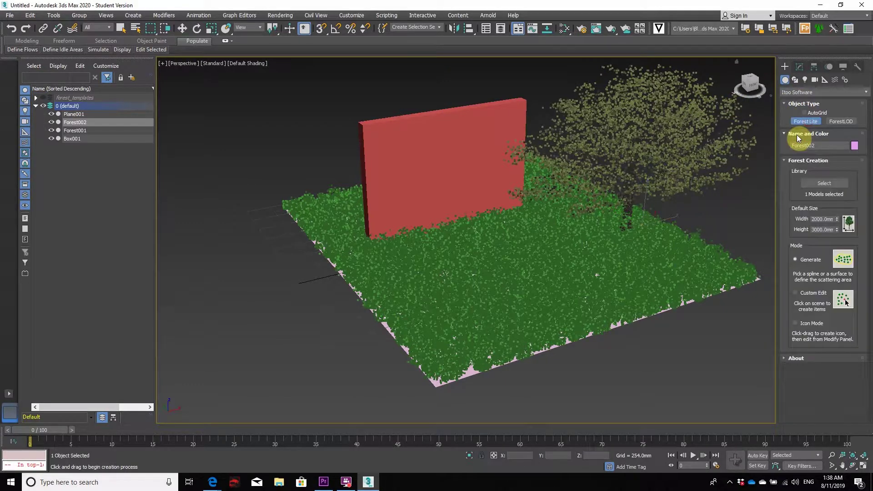
click(825, 183)
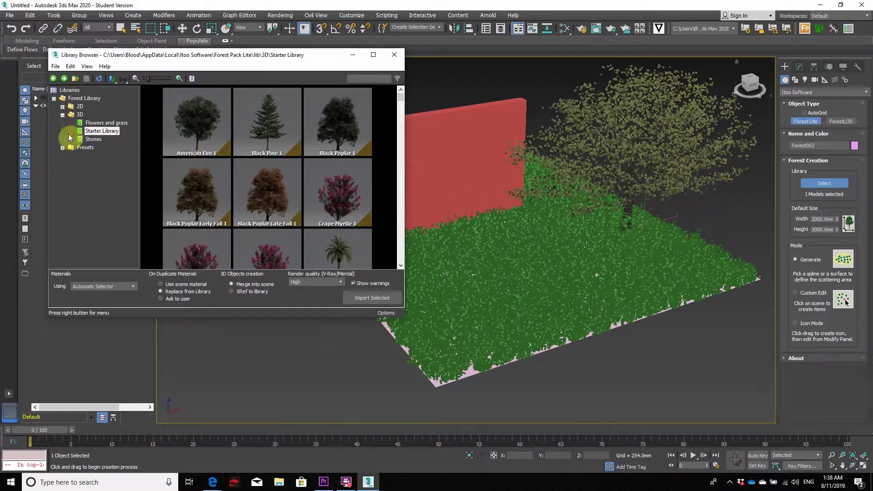
click(92, 140)
click(213, 128)
click(381, 298)
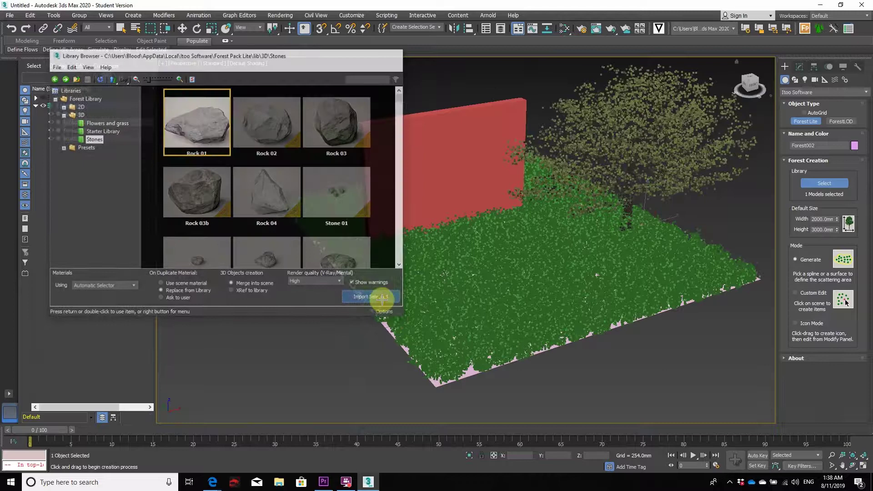
click(391, 261)
click(448, 284)
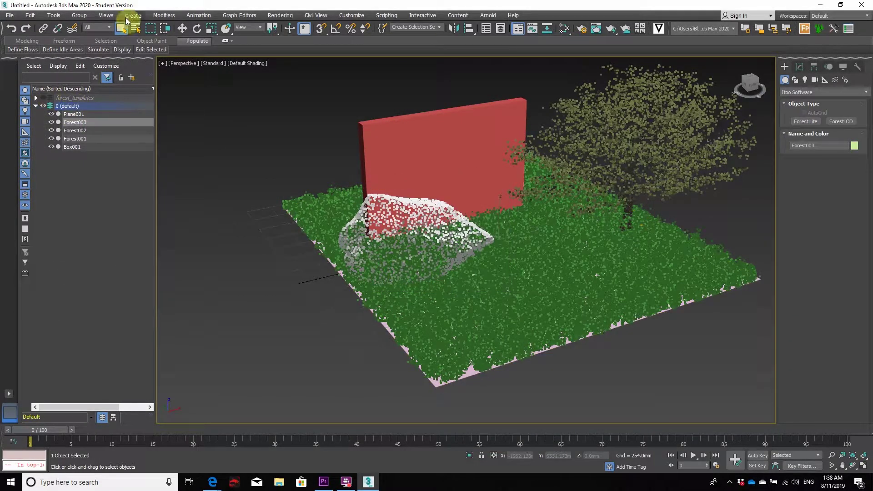
Shift the red wall slightly upward behind the rock and clear the selection.
click(182, 28)
click(387, 221)
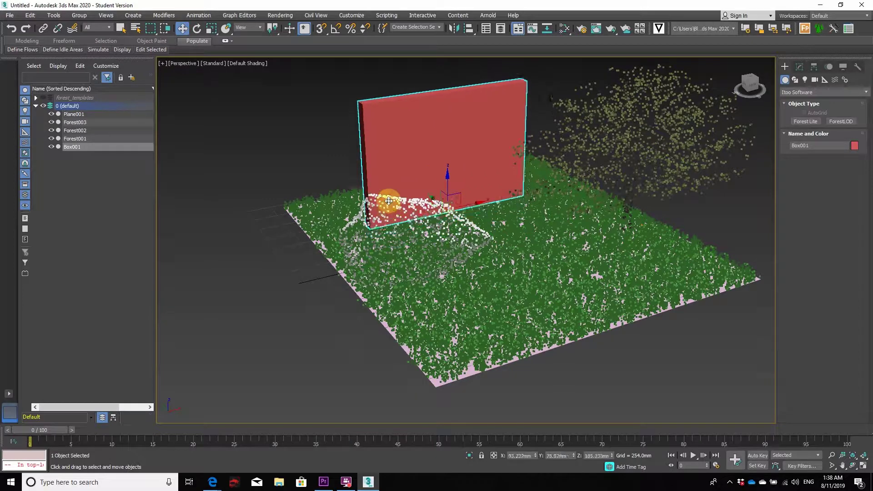
drag(389, 200, 378, 181)
click(645, 384)
right_click(704, 366)
mouse_move(659, 351)
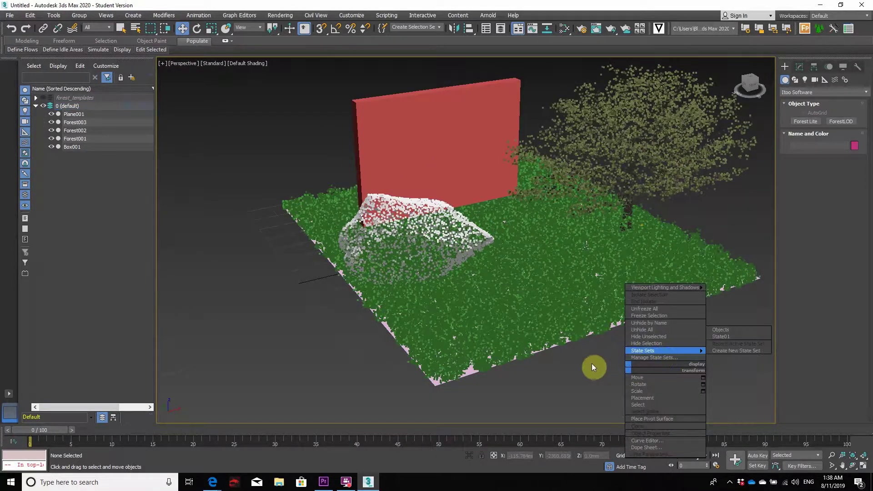
click(593, 368)
scroll(647, 234, up, 3)
scroll(652, 234, down, 3)
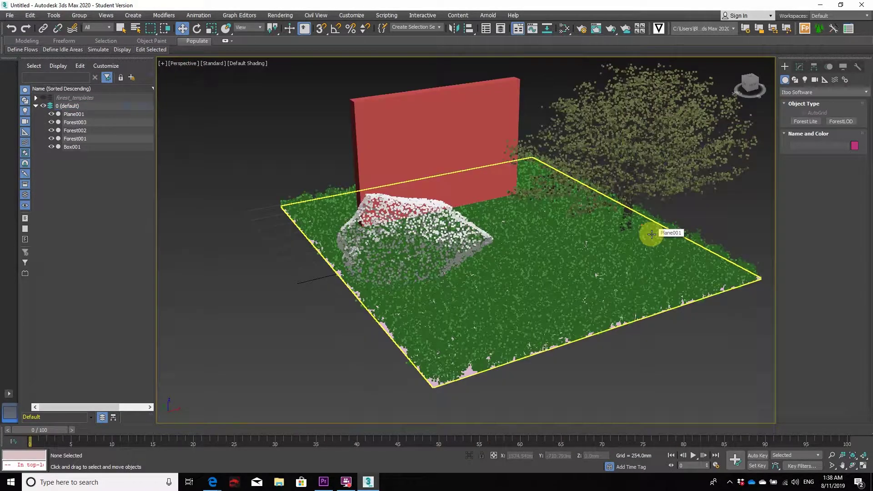